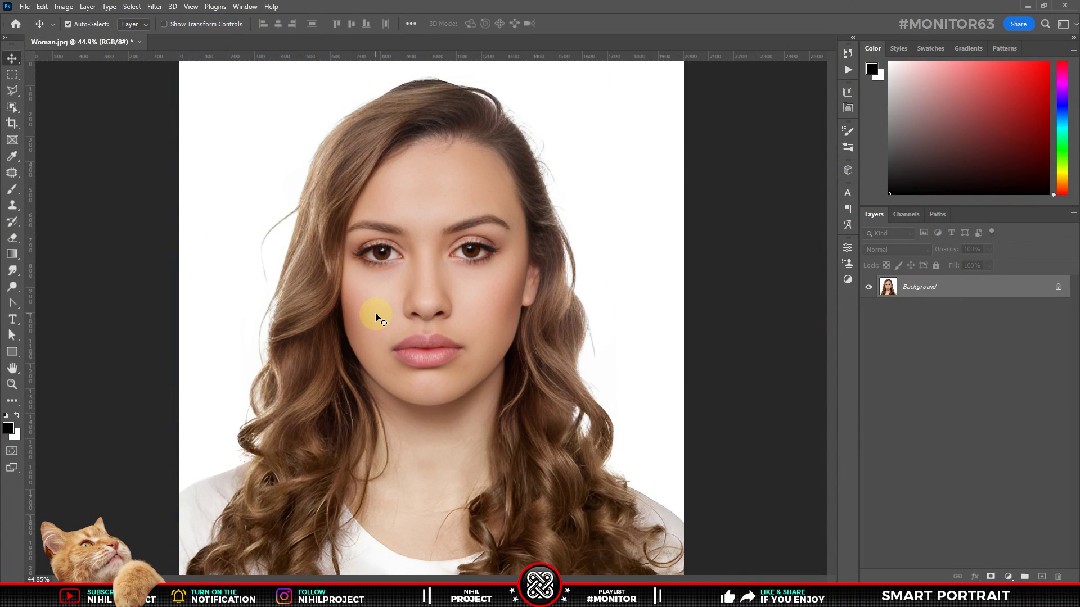
Step: Open Neural Filters, fill the screen with the centred face, and enable Smart Portrait
left_click(155, 6)
left_click(214, 51)
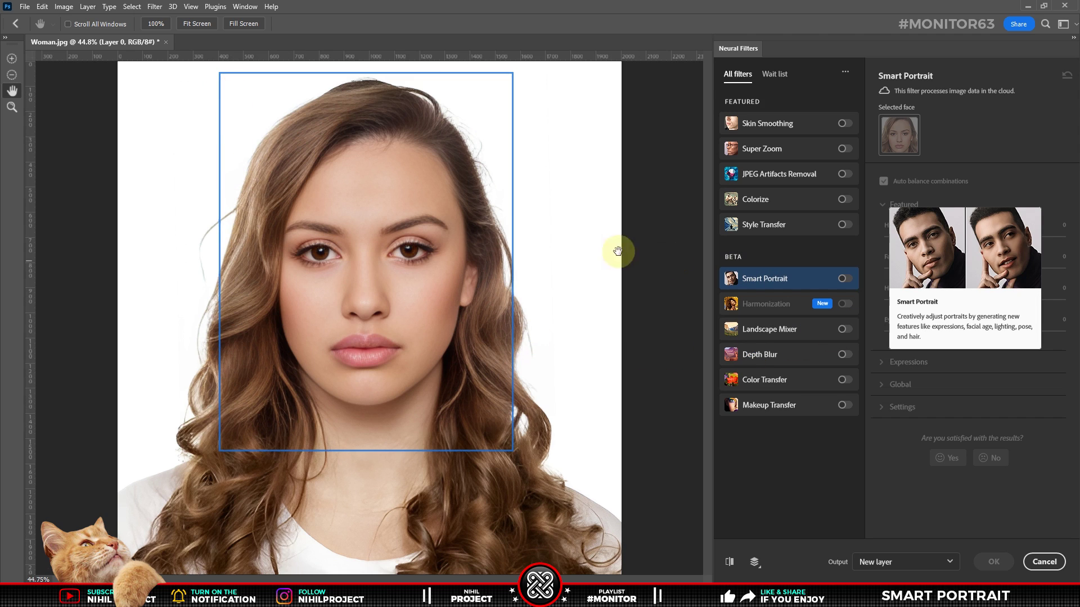
left_click(243, 24)
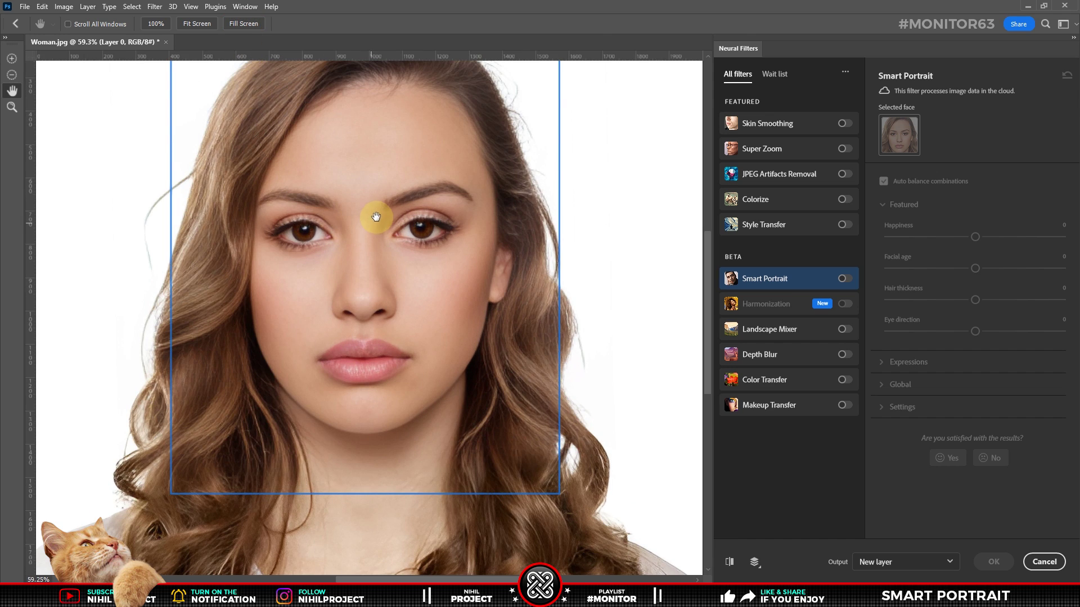
left_click_drag(378, 217, 377, 288)
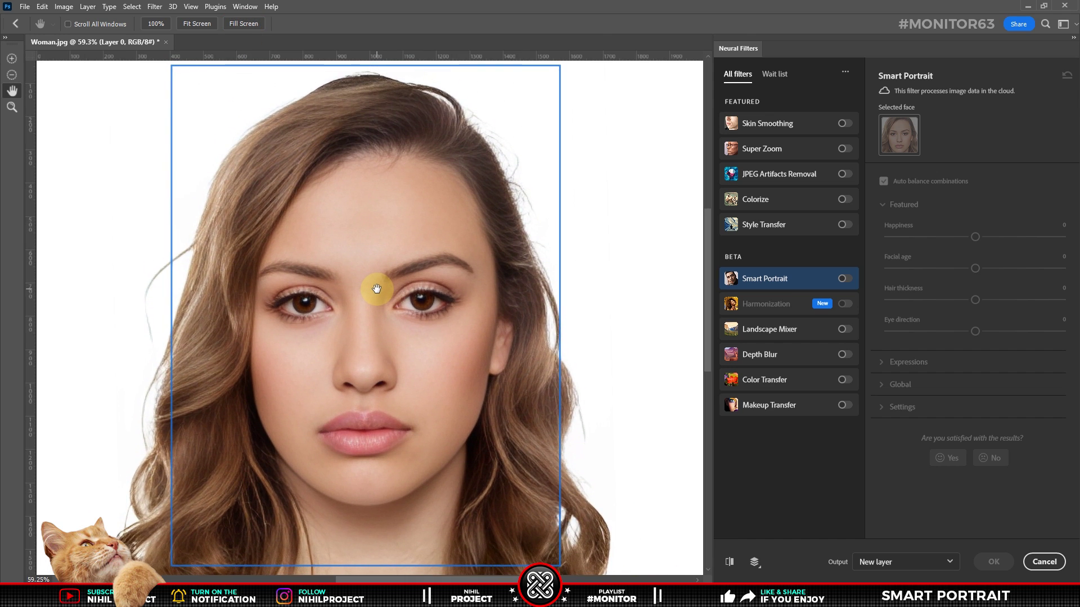
left_click(844, 278)
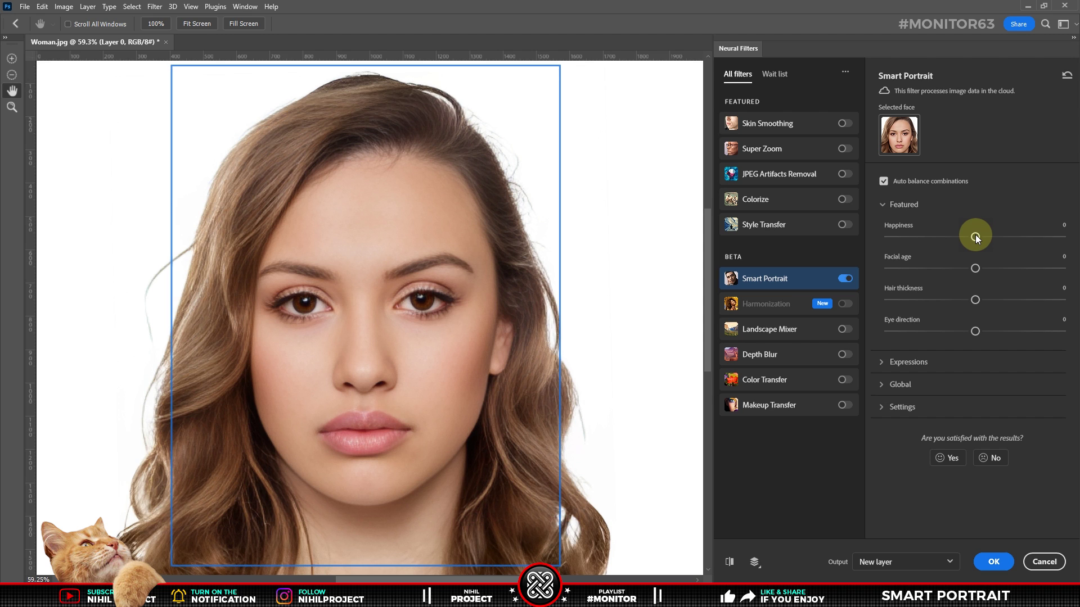
Step: Test Happiness at +50 and -50, reset it to 0, then set Facial age to +50
left_click_drag(976, 237, 1065, 237)
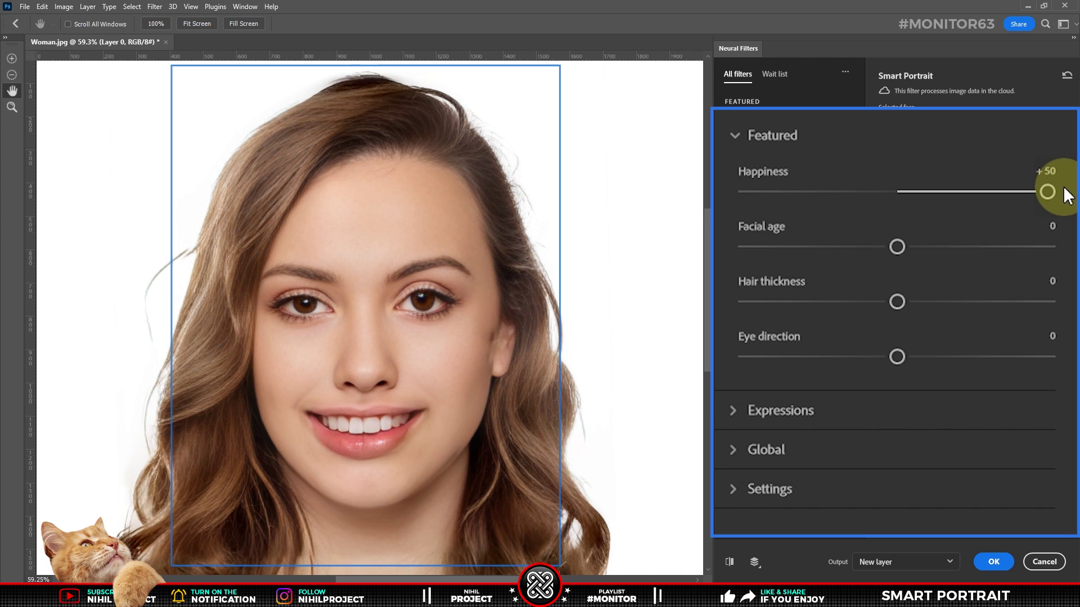
left_click_drag(1047, 192, 724, 191)
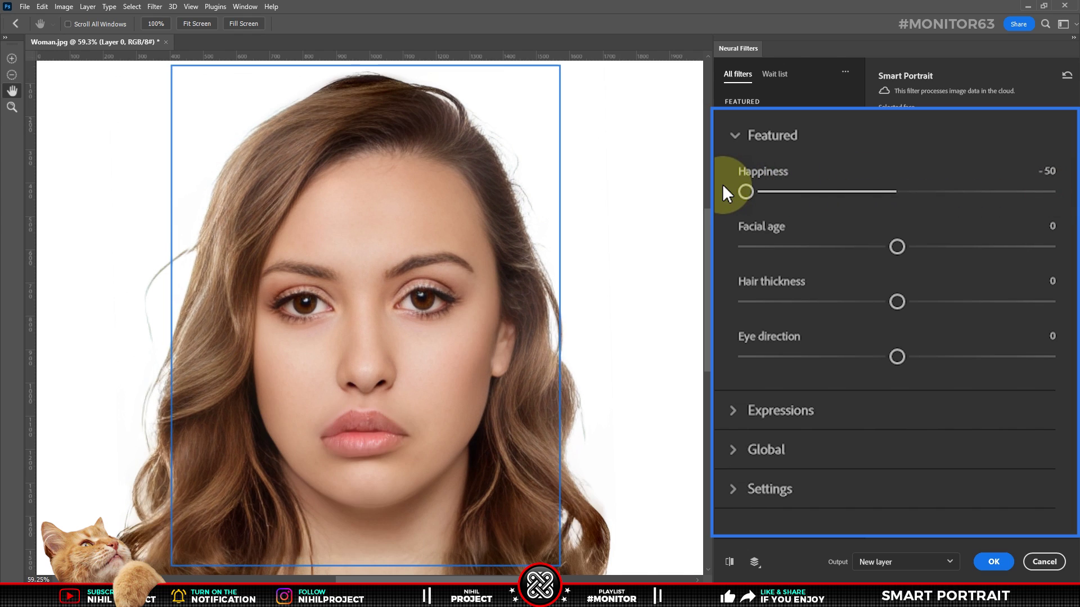
mouse_move(746, 191)
left_mouse_down()
mouse_move(1066, 194)
mouse_move(727, 195)
mouse_move(895, 186)
left_mouse_up()
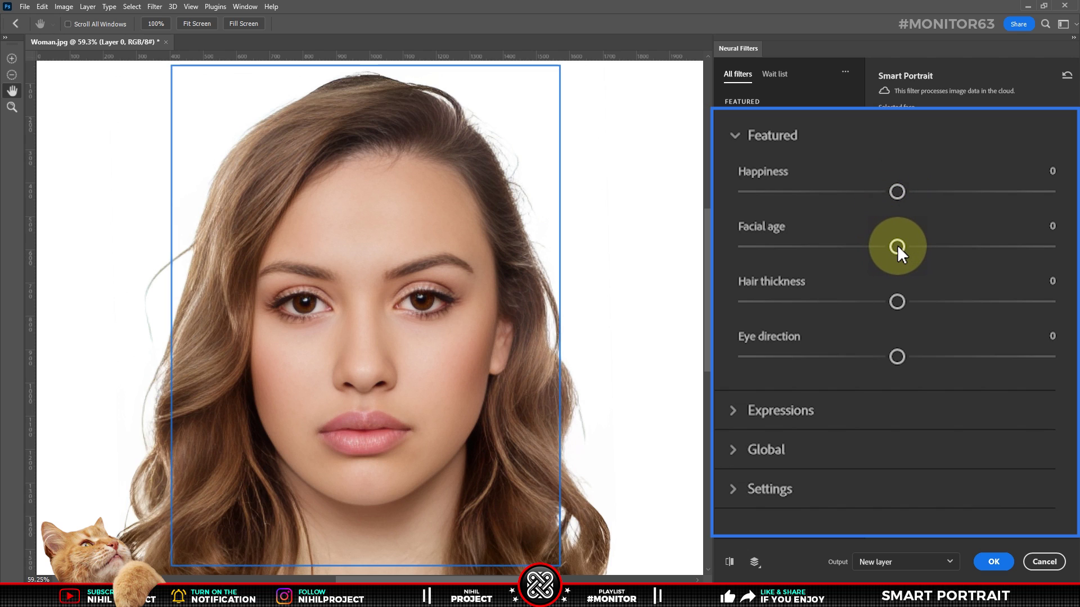
left_click_drag(896, 245, 1062, 254)
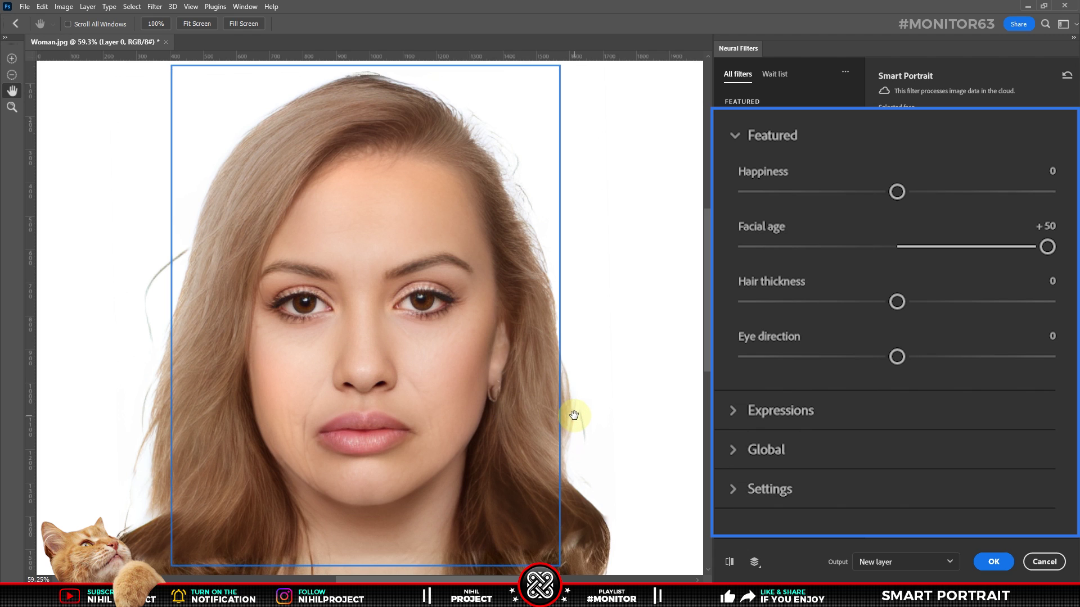
Step: In Smart Portrait Settings, drop Retain unique details to 0 and raise Mask feathering to 100
left_click(773, 492)
scroll(770, 466, "down", 2)
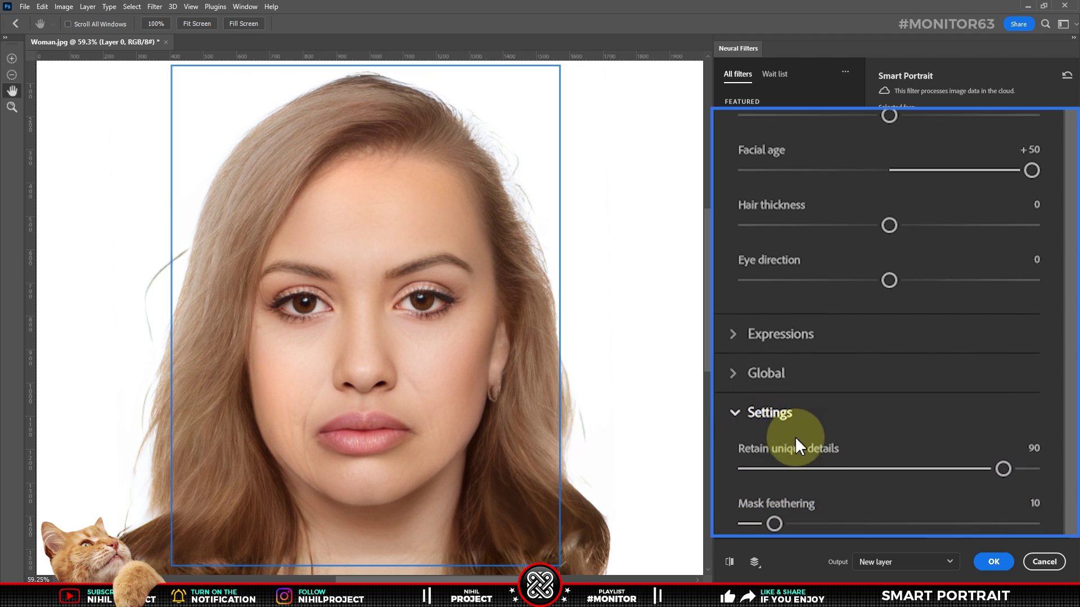
left_click_drag(1003, 451, 725, 444)
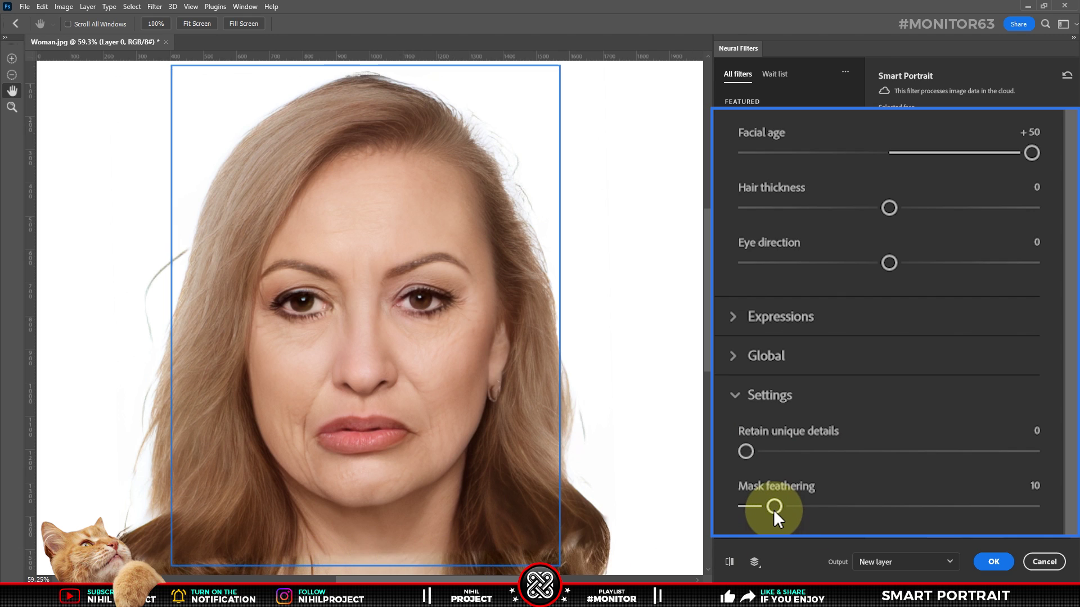
left_click_drag(774, 510, 1037, 506)
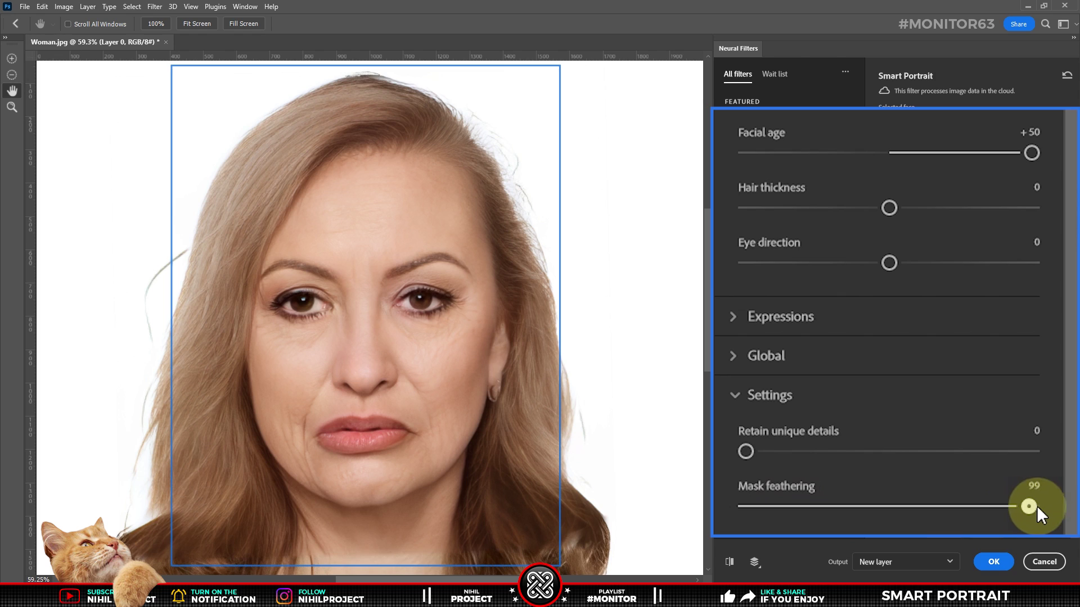
Step: Toggle the preview to compare the +50 aged face with the original
left_click(730, 561)
left_click(730, 561)
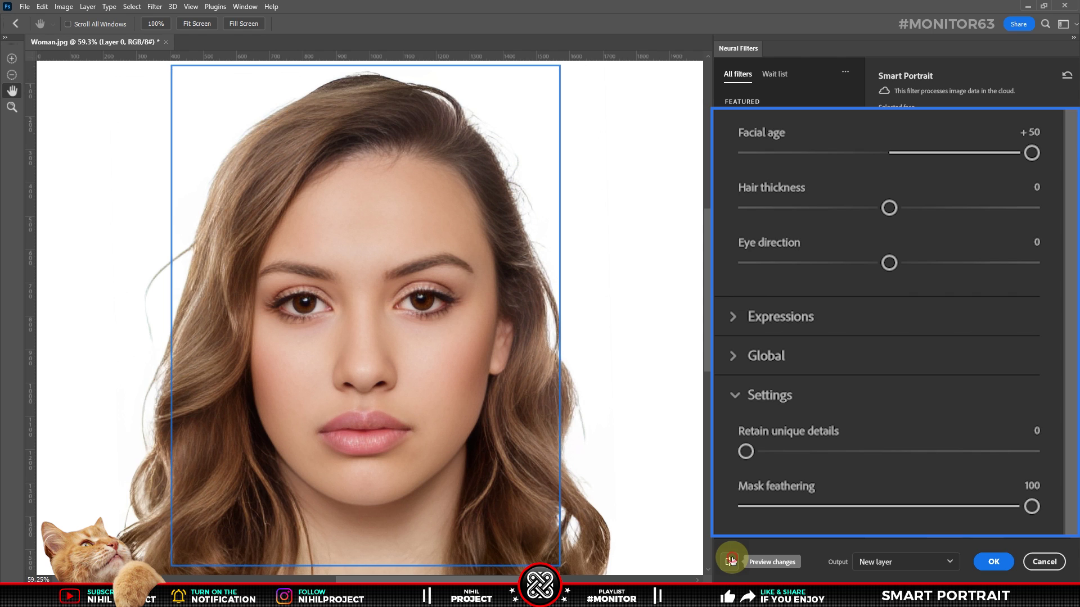
left_click(730, 561)
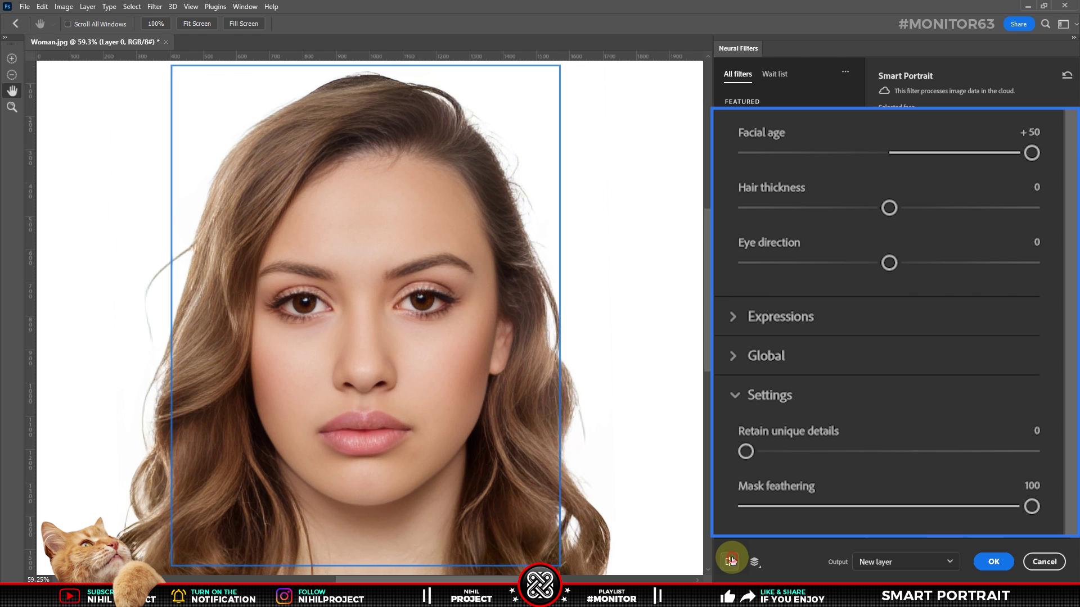
left_click(730, 561)
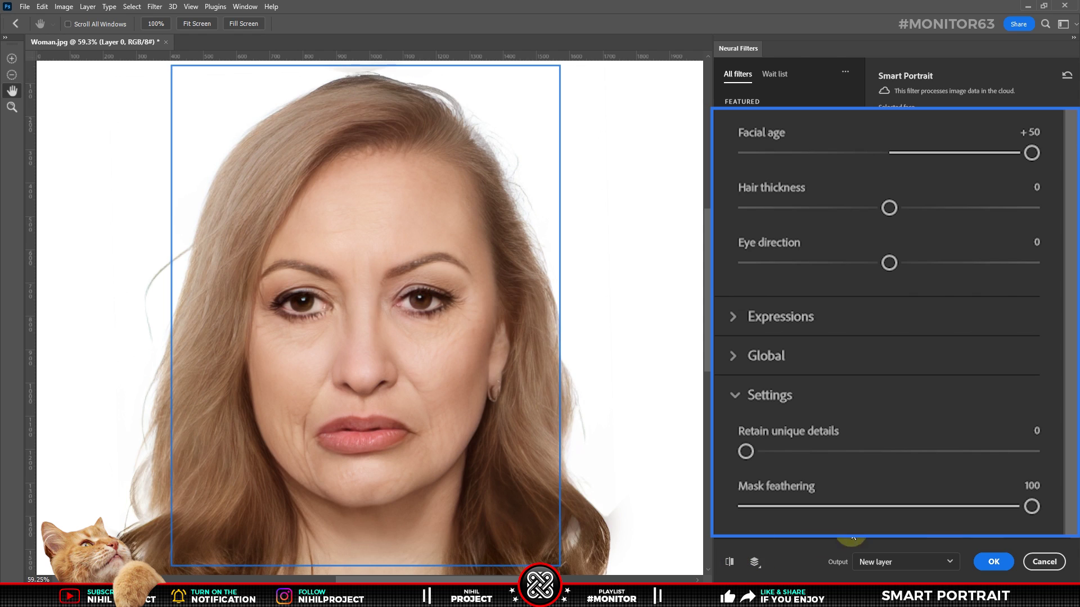
Step: Try Facial age -50, compare it with the original, then reset Facial age to 0
left_click_drag(1031, 152, 721, 150)
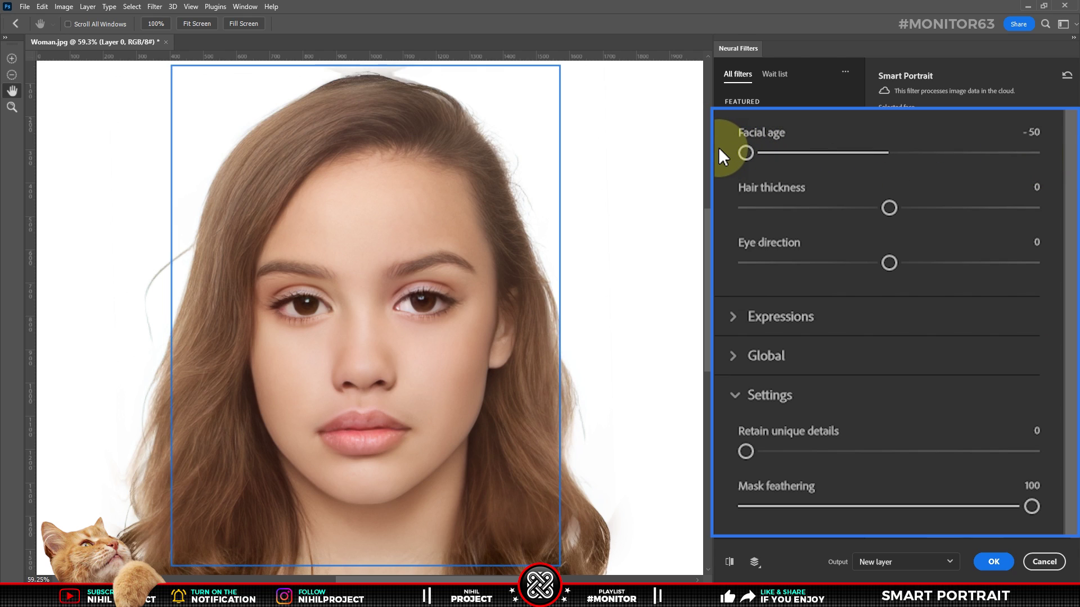
left_click(731, 561)
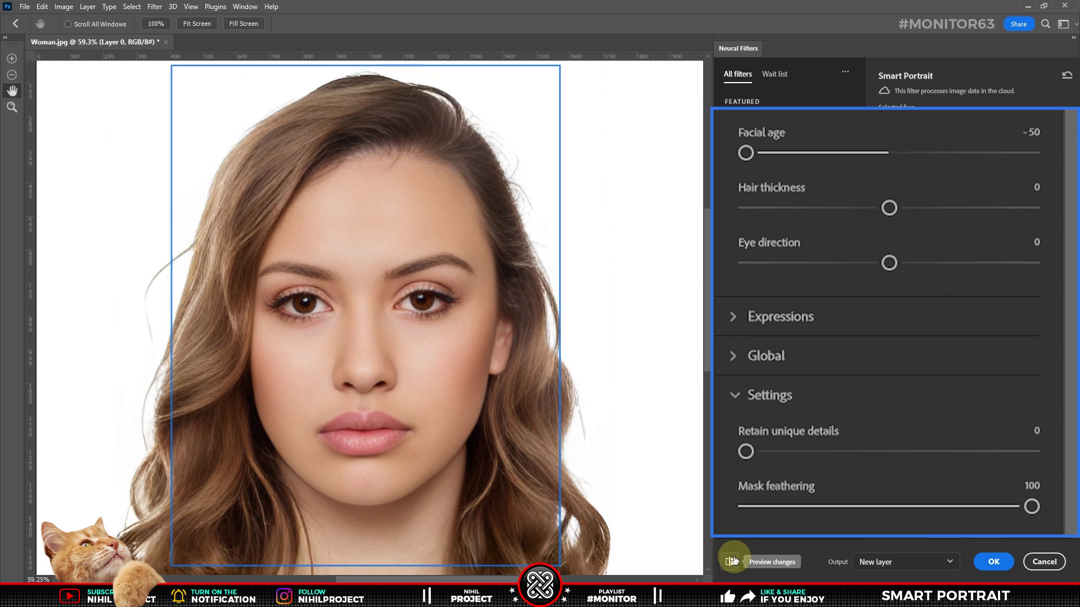
left_click(733, 561)
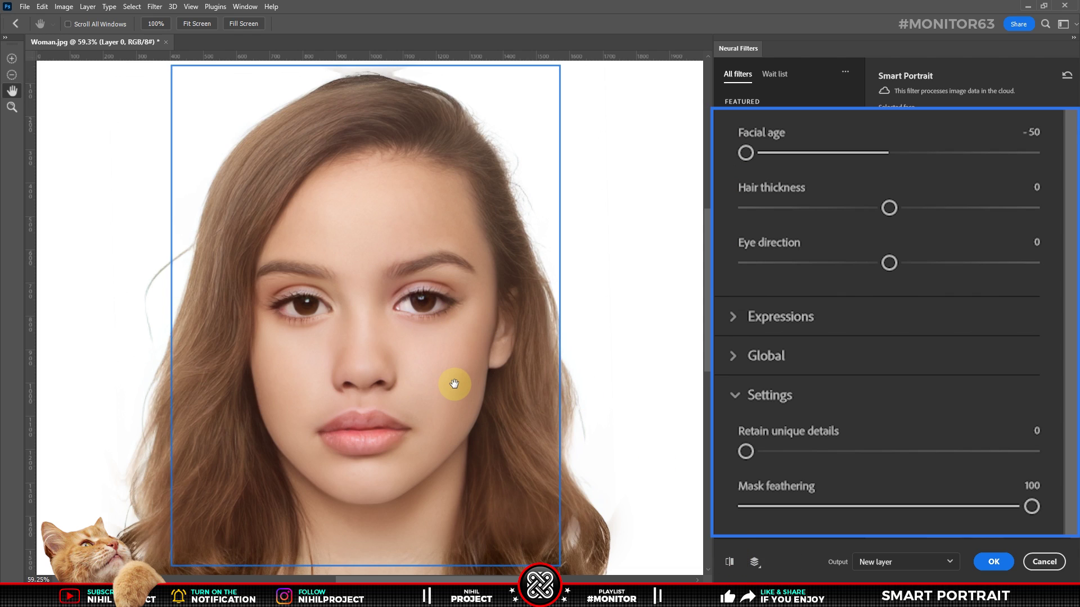
left_click_drag(747, 153, 888, 160)
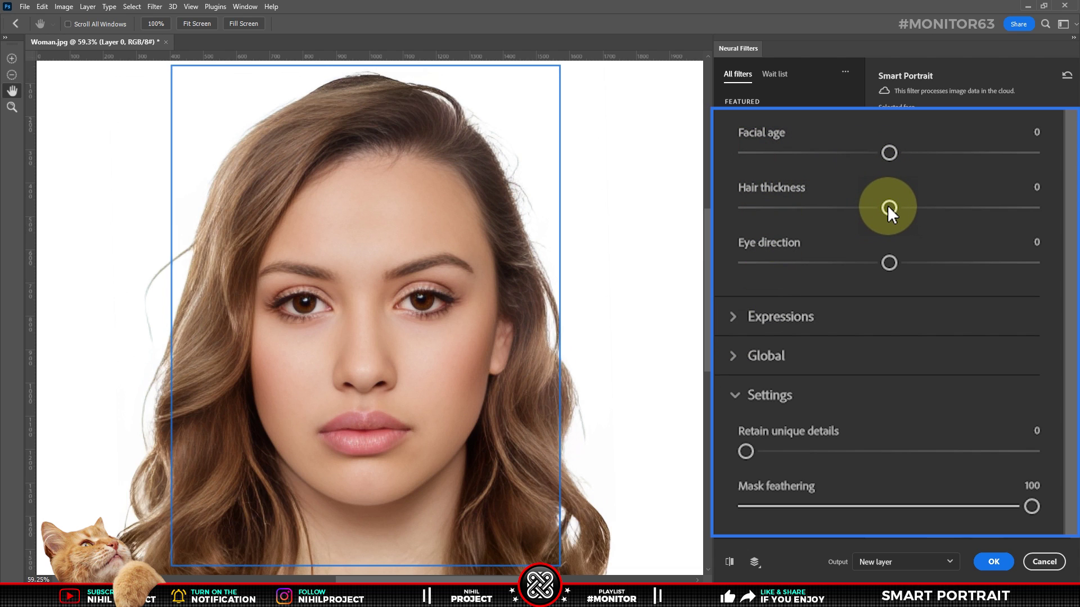
Step: Test Hair thickness at +50 and -50, then reset it to 0
left_click_drag(888, 208, 946, 209)
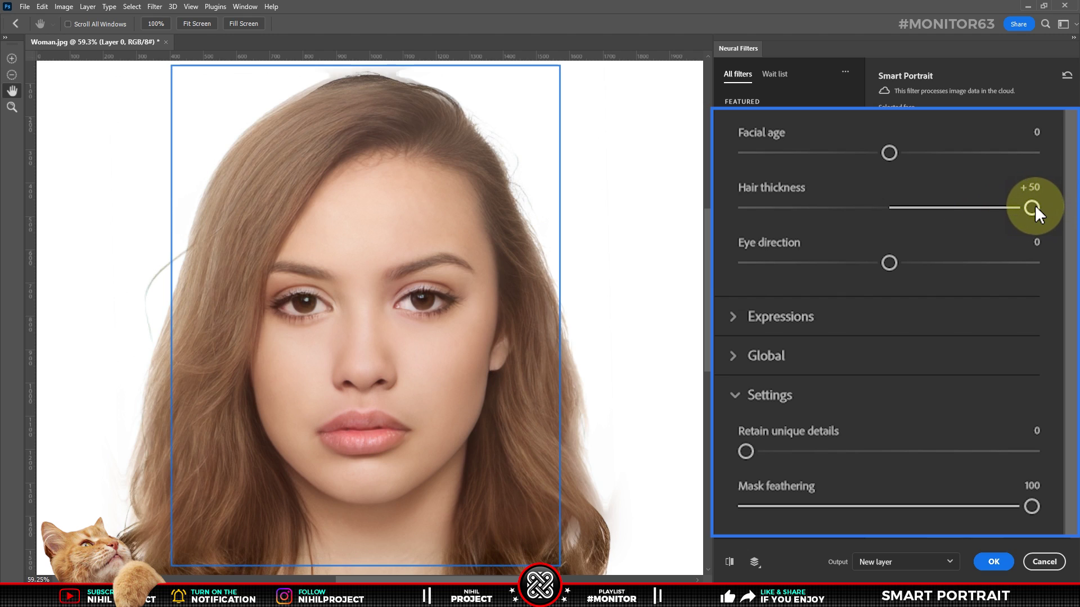
left_click_drag(1035, 205, 722, 201)
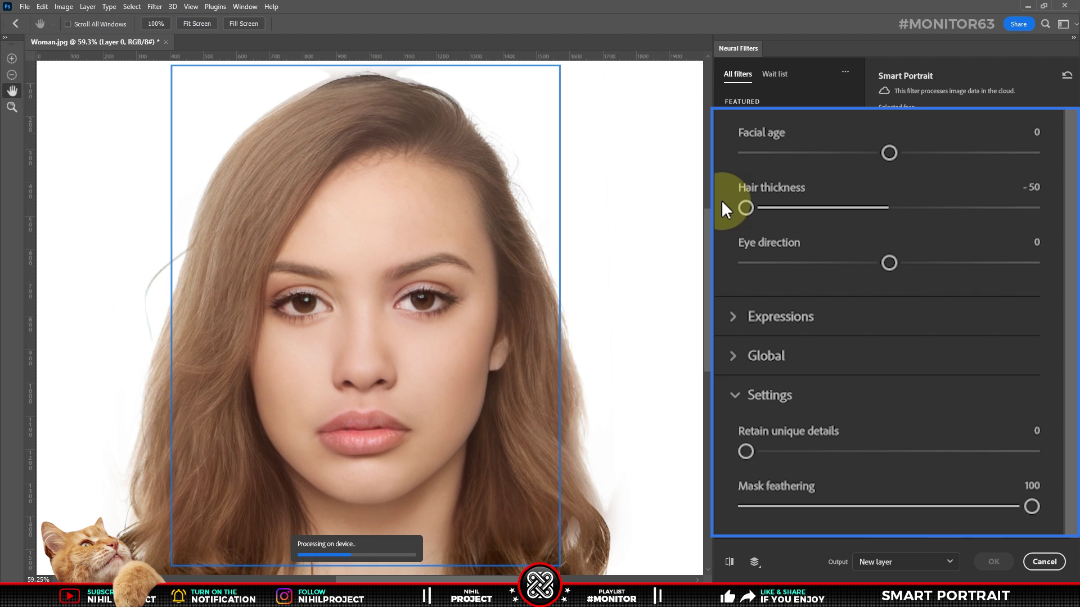
left_click_drag(741, 206, 887, 209)
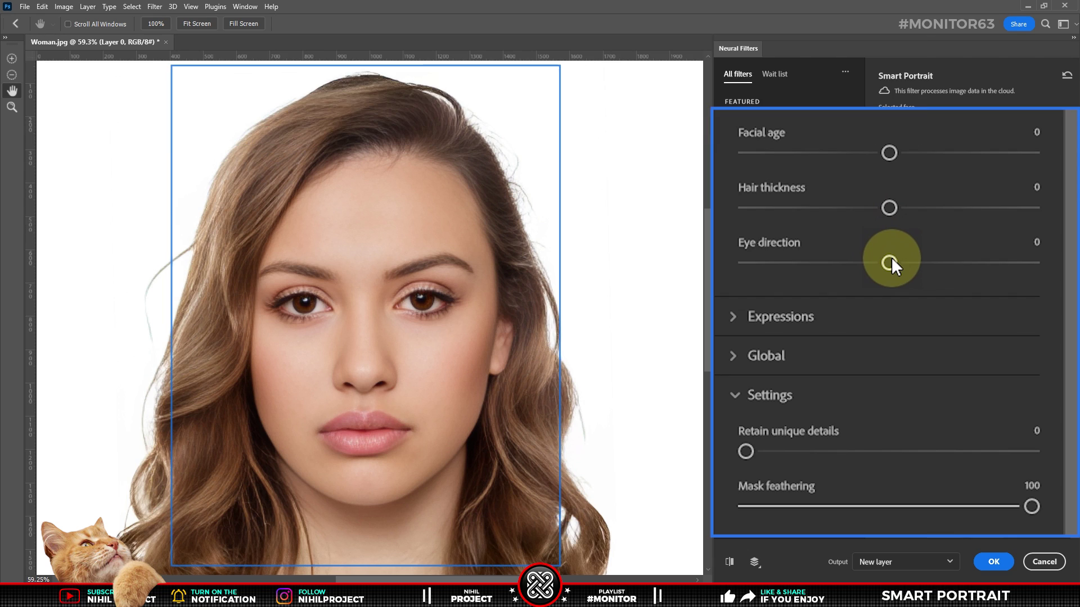
Step: Test Eye direction at +50 and -50 while raising Retain unique details, ending at 0
left_click_drag(892, 259, 1057, 254)
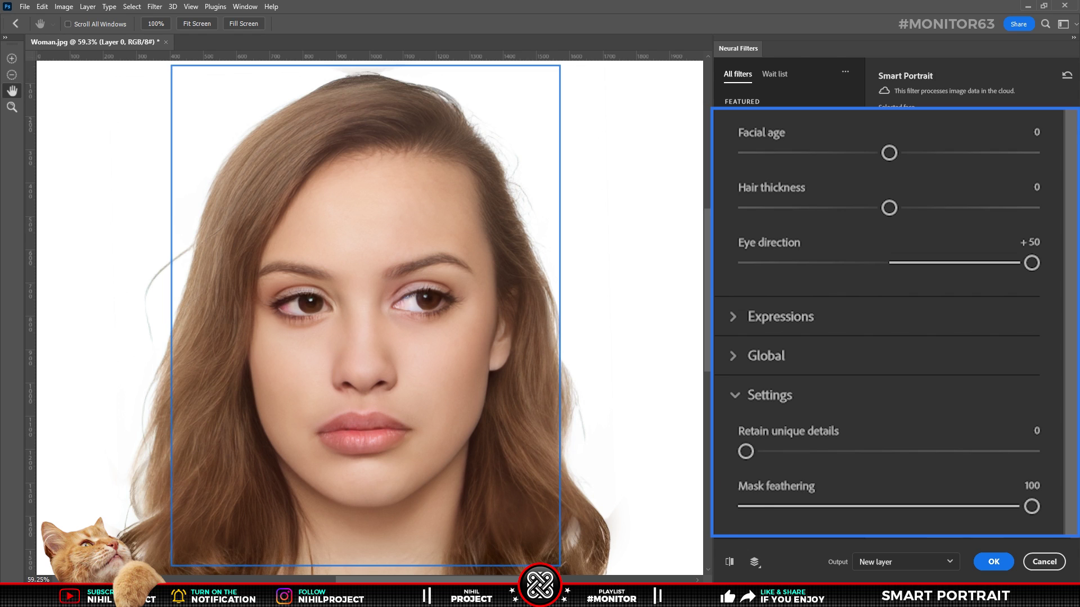
left_click_drag(757, 454, 982, 450)
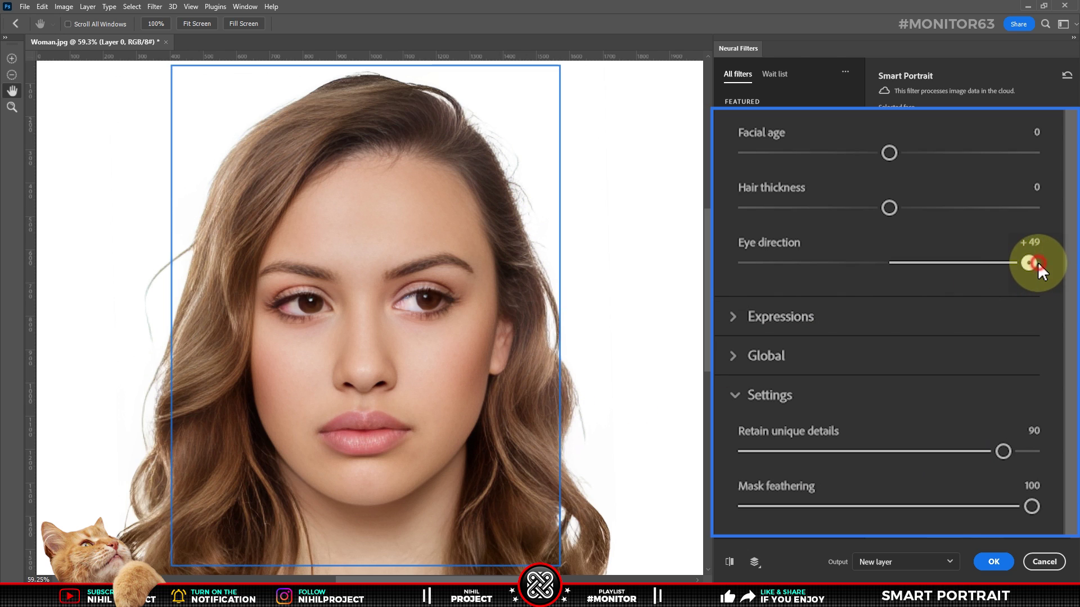
left_click_drag(1038, 262, 727, 254)
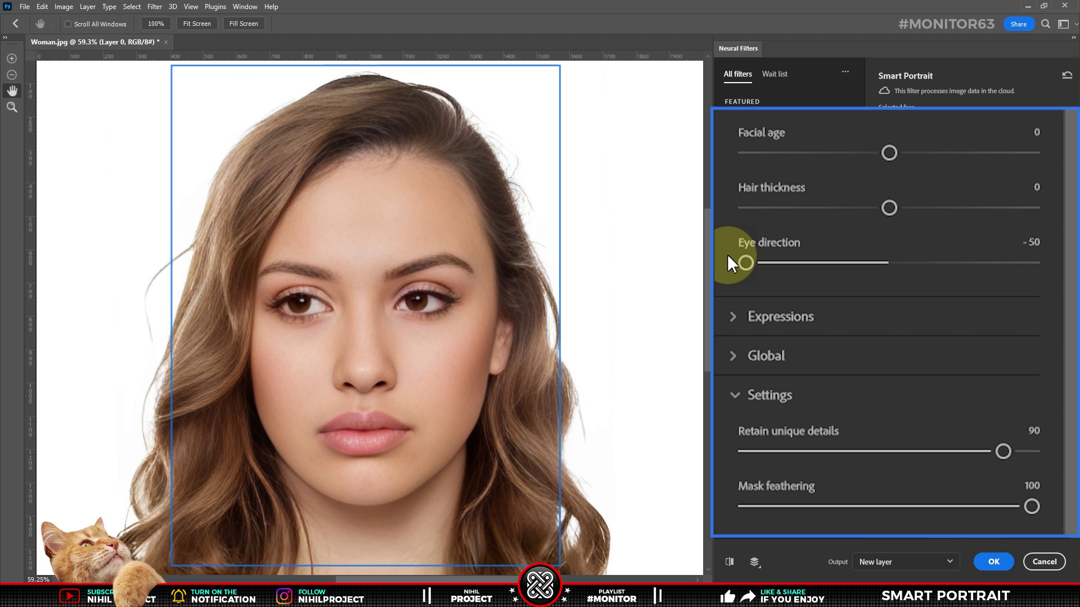
mouse_move(727, 254)
left_mouse_down()
mouse_move(1057, 255)
mouse_move(724, 263)
mouse_move(888, 263)
left_mouse_up()
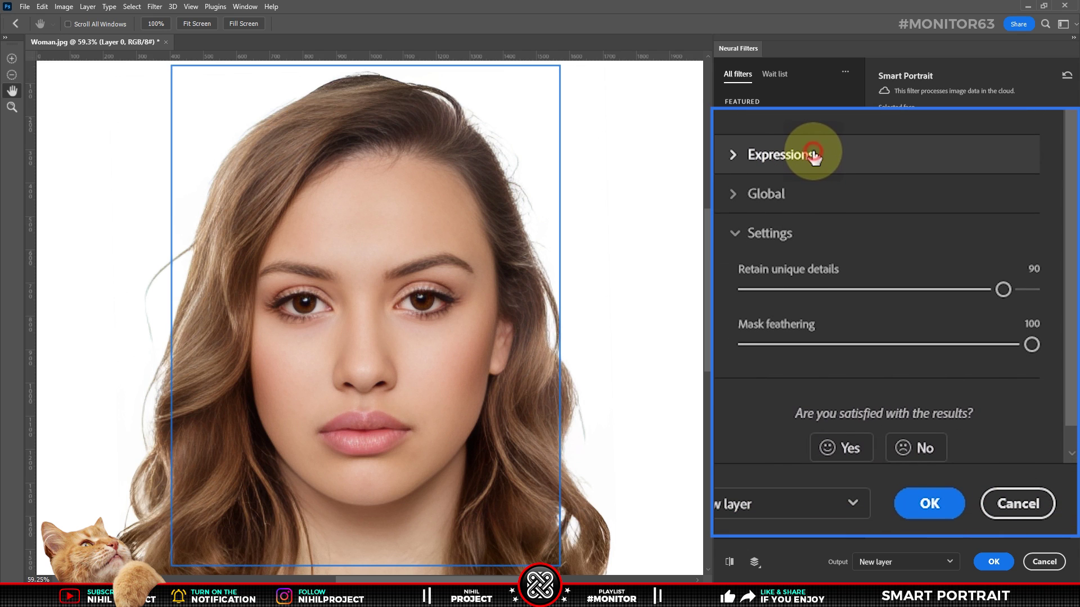
Step: Expand Expressions, max out Happiness, and test Surprise at +50 and -50 before resetting it
left_click(813, 151)
mouse_move(889, 207)
left_mouse_down()
mouse_move(1049, 207)
mouse_move(727, 208)
mouse_move(889, 208)
left_mouse_up()
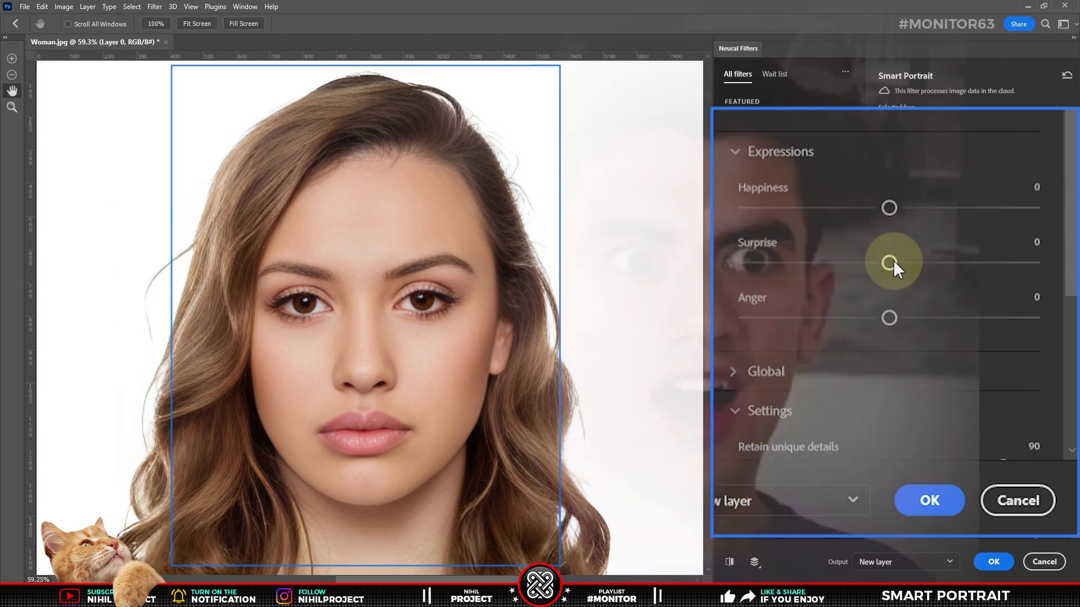
left_click_drag(890, 263, 933, 263)
left_click_drag(1041, 256, 1051, 256)
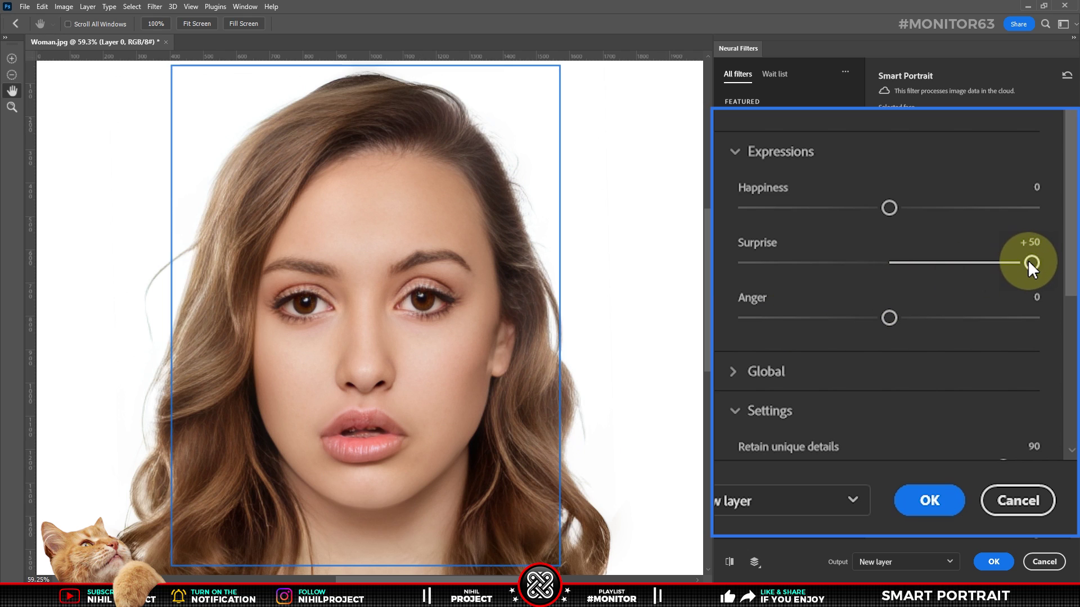
left_click_drag(1029, 262, 745, 269)
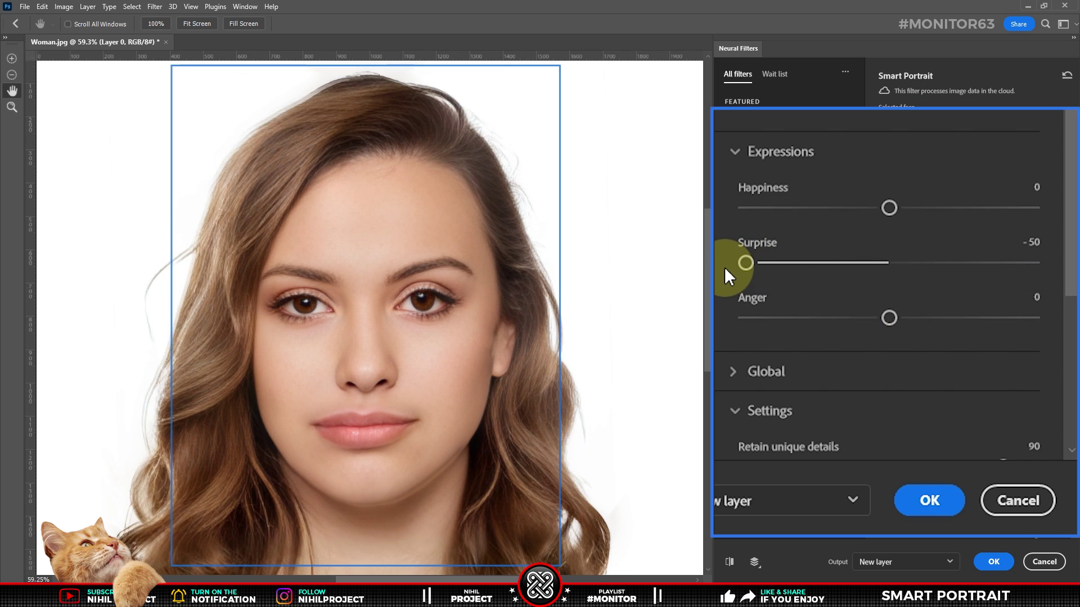
left_click_drag(745, 265, 888, 262)
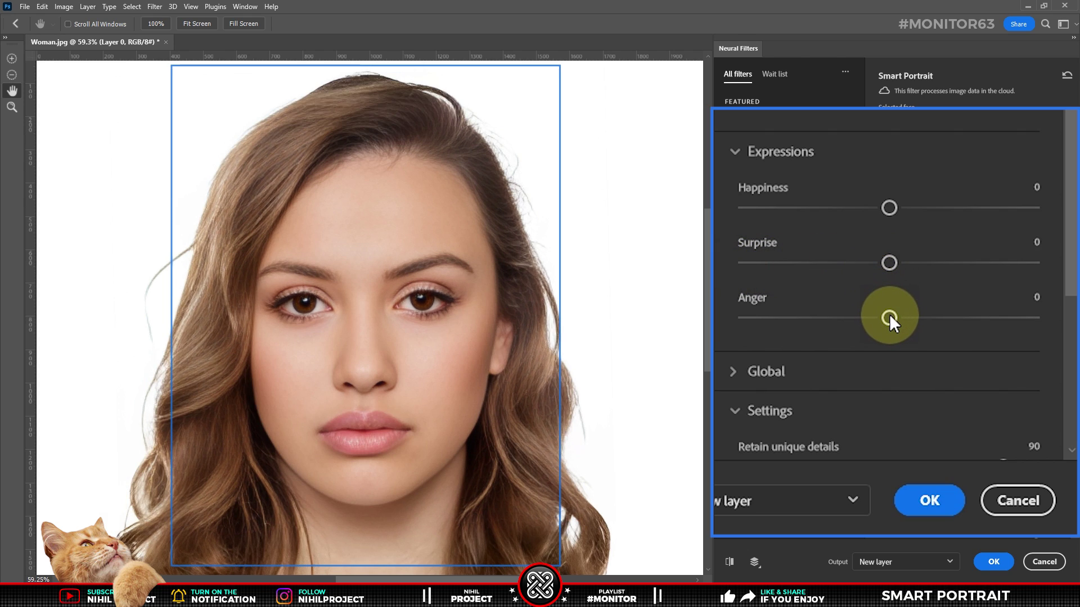
Step: Test Anger at +50 and -50, set Retain unique details to 0, and return Anger to 0
left_click_drag(889, 318, 1043, 318)
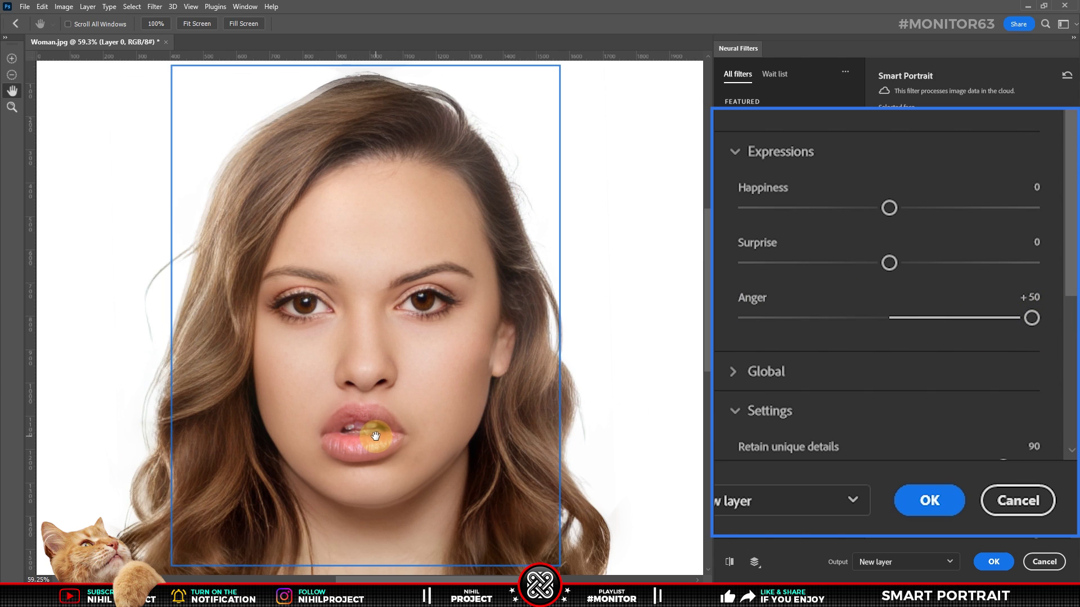
left_click_drag(1068, 158, 1074, 282)
left_click_drag(1001, 298, 717, 300)
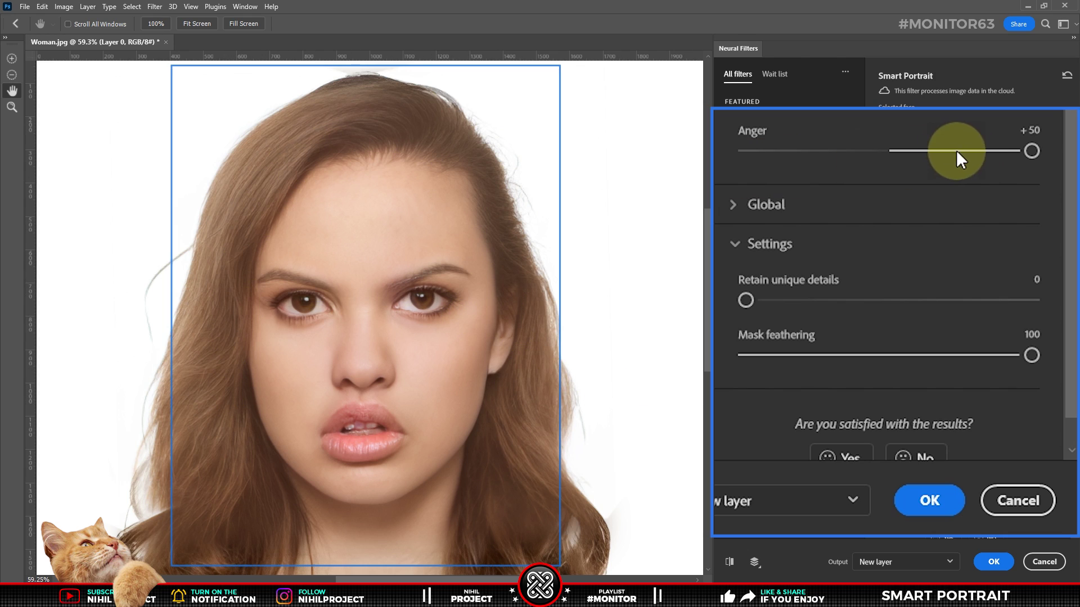
left_click_drag(1028, 149, 725, 152)
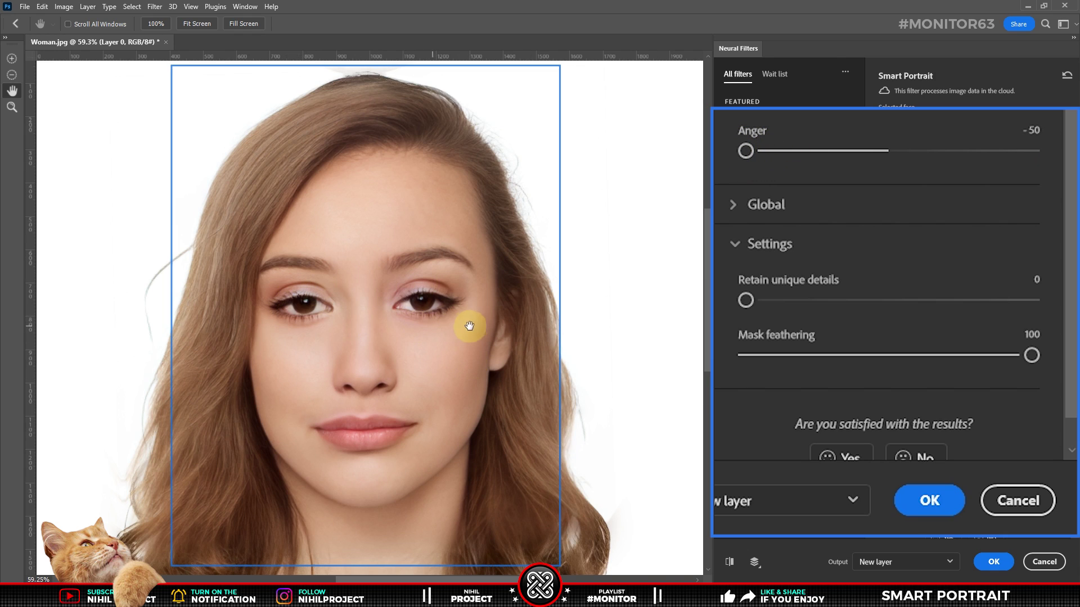
mouse_move(794, 152)
left_mouse_down()
mouse_move(1000, 151)
mouse_move(725, 153)
left_mouse_up()
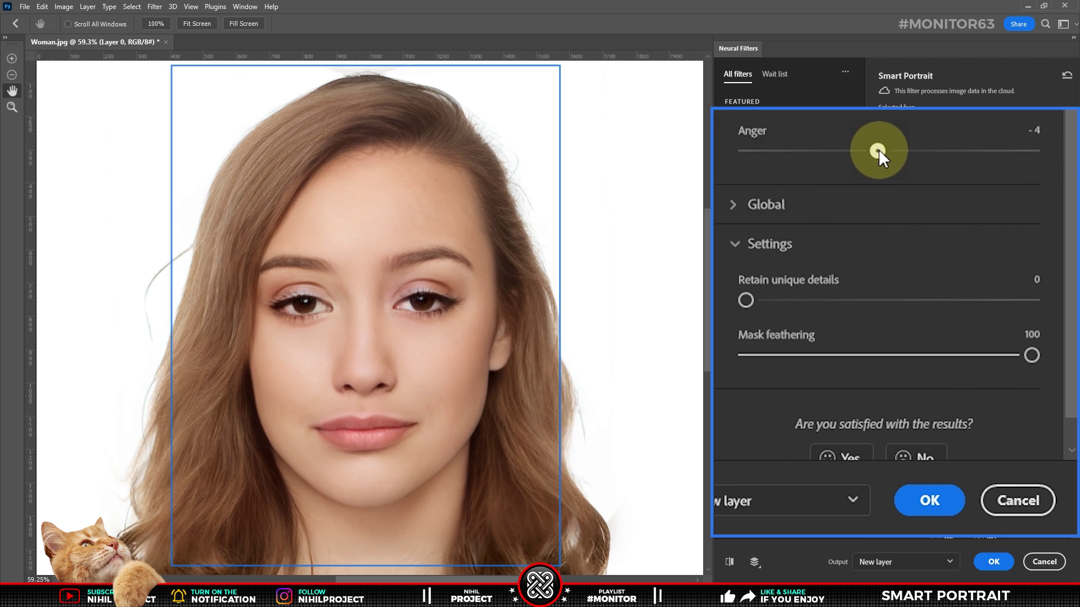
left_click_drag(885, 150, 887, 150)
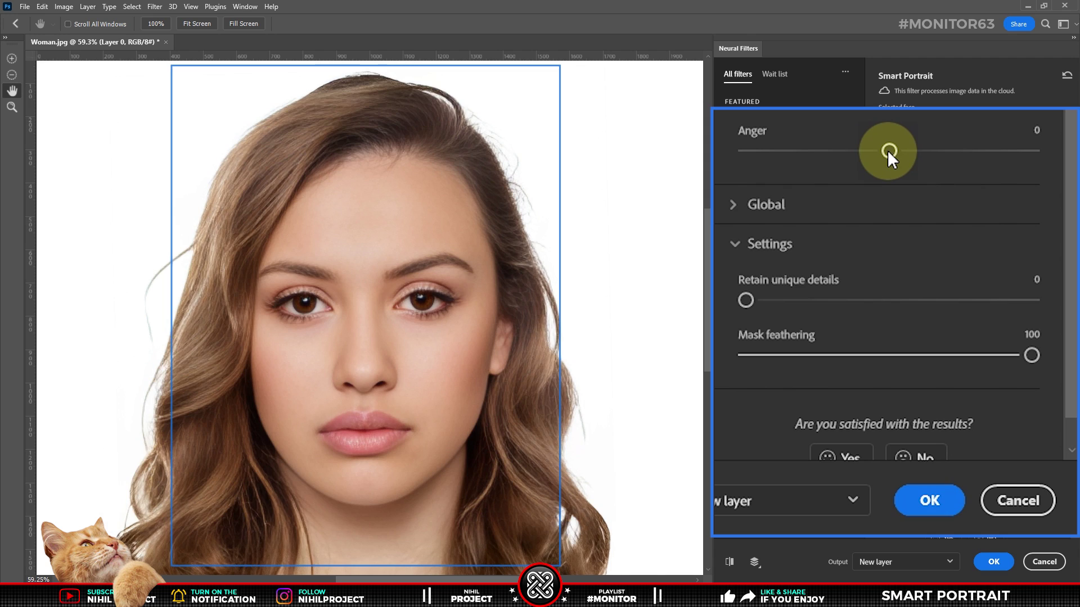
Step: Expand Global adjustments and push Facial age to its maximum +50
left_click(843, 207)
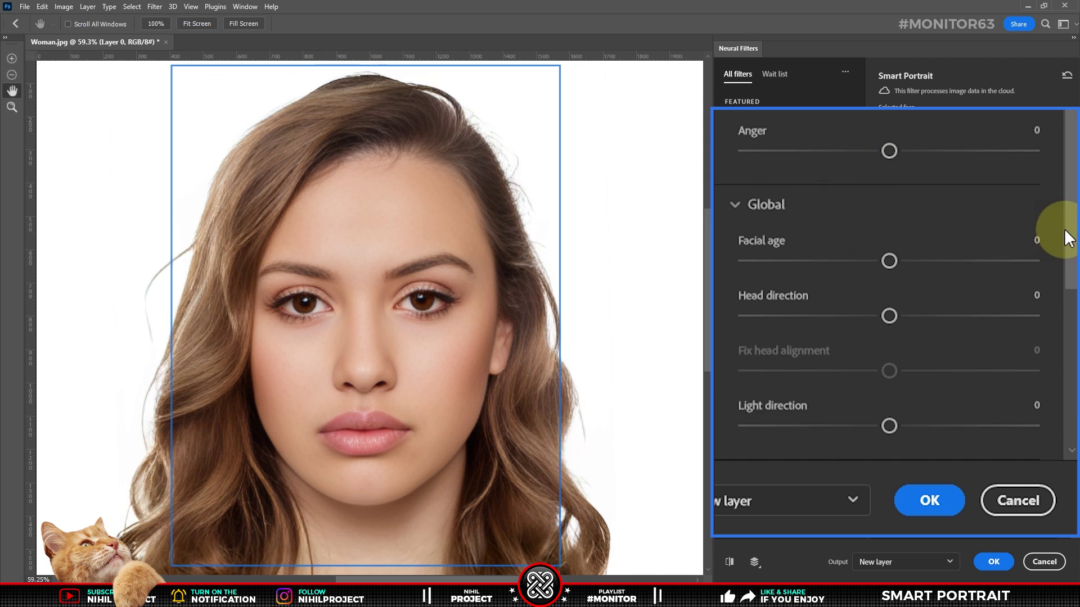
left_click_drag(1067, 233, 1071, 276)
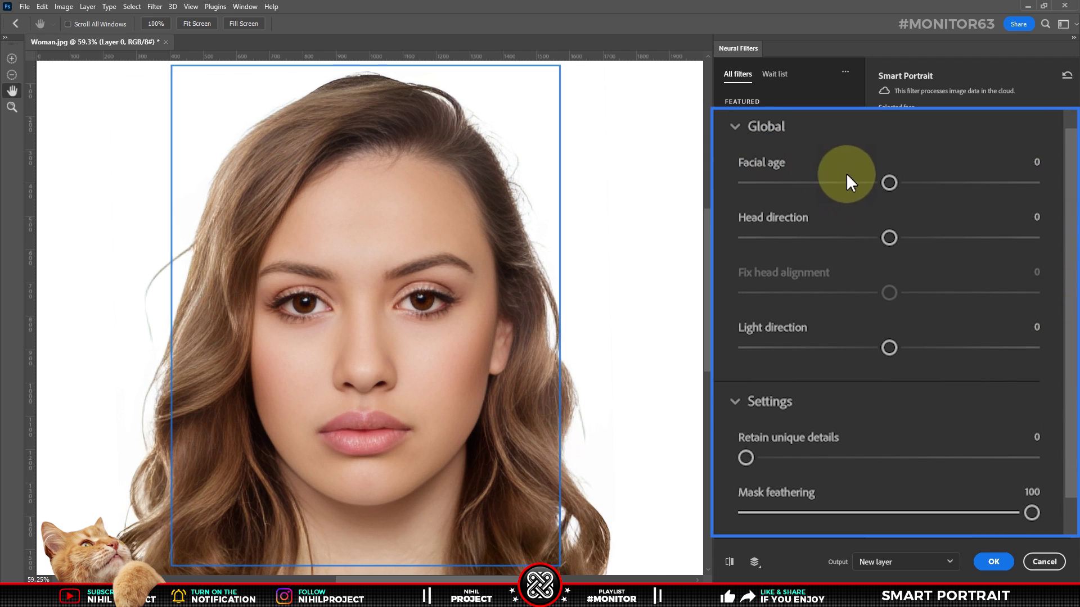
mouse_move(895, 181)
left_mouse_down()
mouse_move(1046, 183)
mouse_move(727, 163)
mouse_move(778, 183)
mouse_move(888, 184)
left_mouse_up()
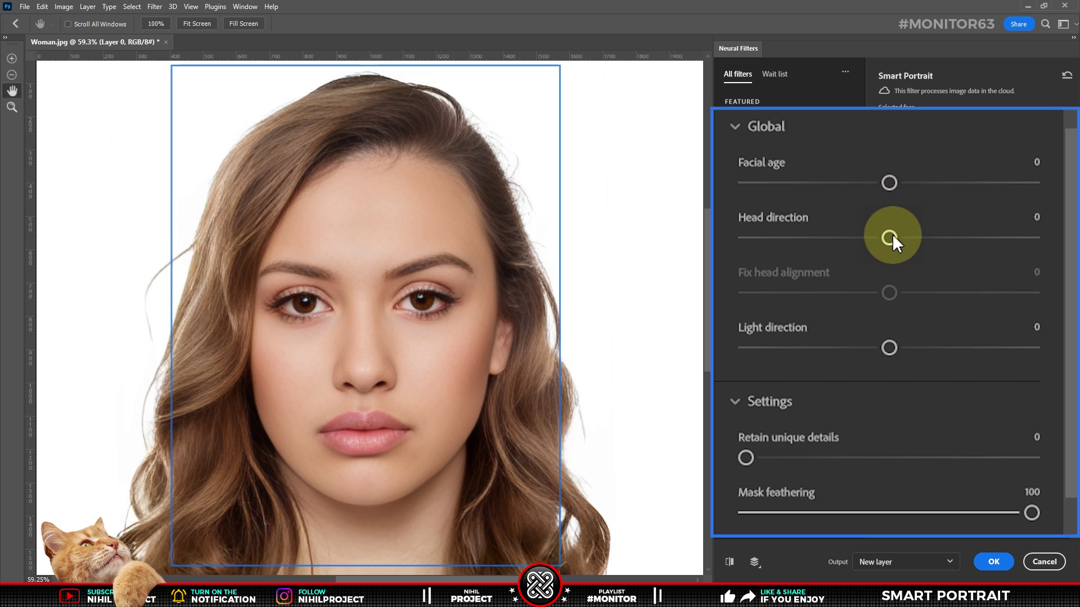
Step: Turn Head direction to +50 and -50, try Fix head alignment, then reset to 0
left_click_drag(892, 233, 1049, 232)
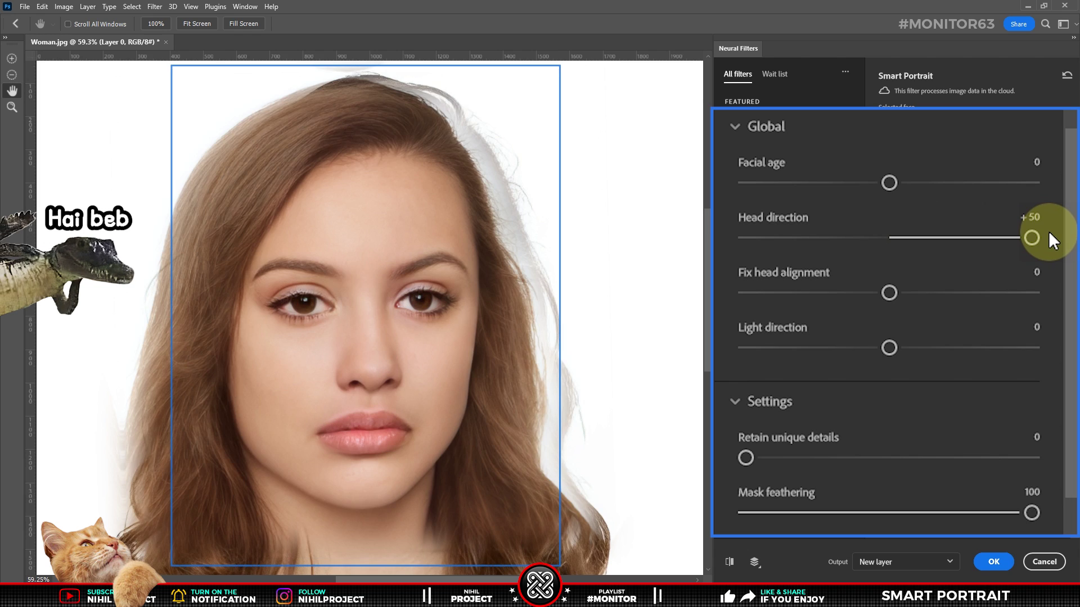
left_click_drag(1038, 232, 723, 235)
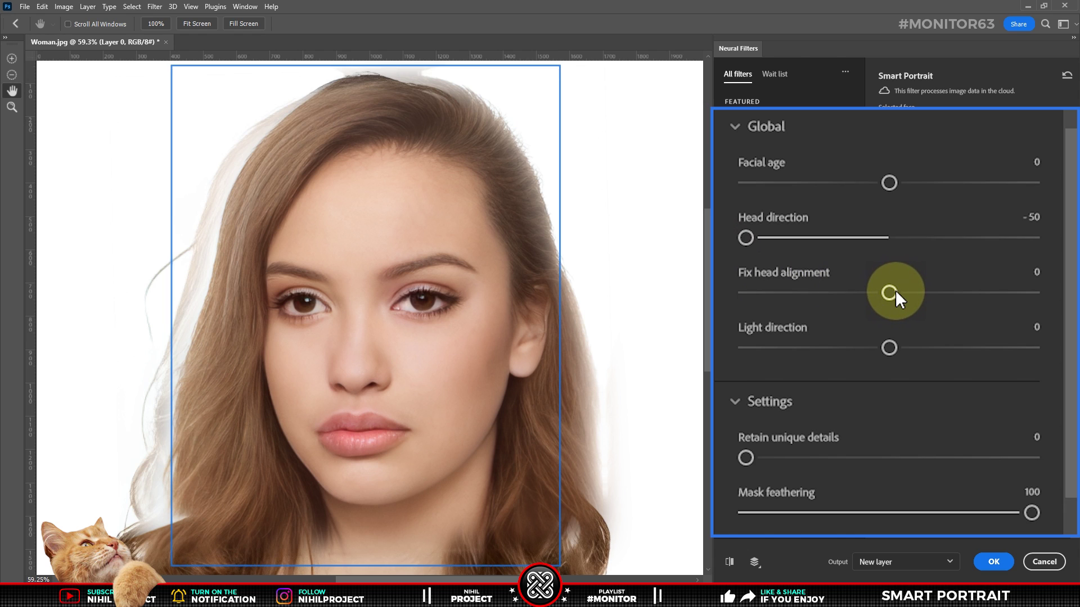
mouse_move(896, 291)
left_mouse_down()
mouse_move(961, 289)
mouse_move(793, 287)
mouse_move(889, 291)
left_mouse_up()
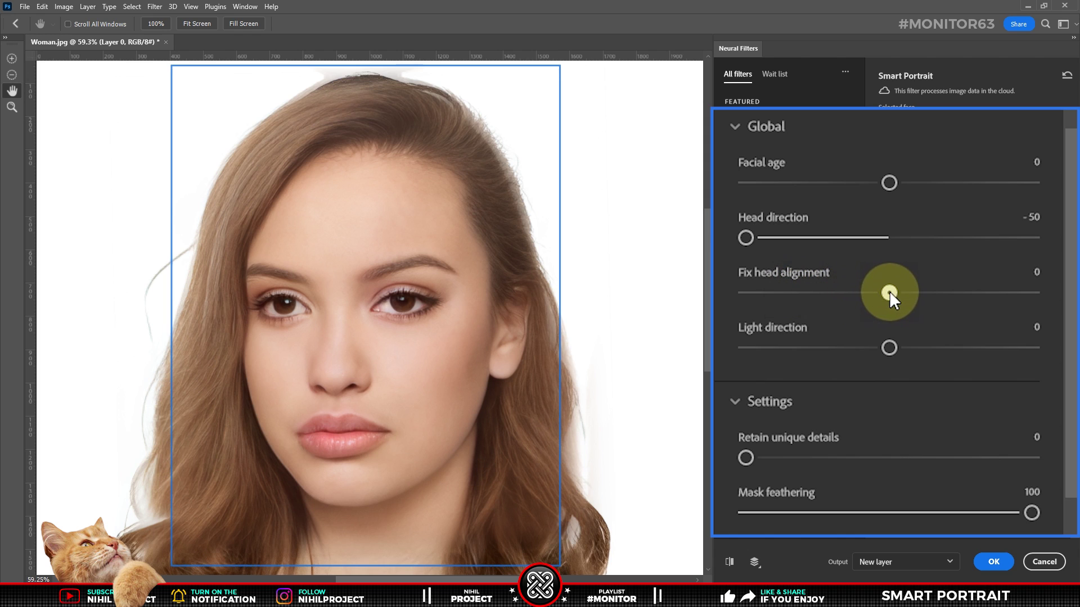
left_click_drag(745, 238, 888, 241)
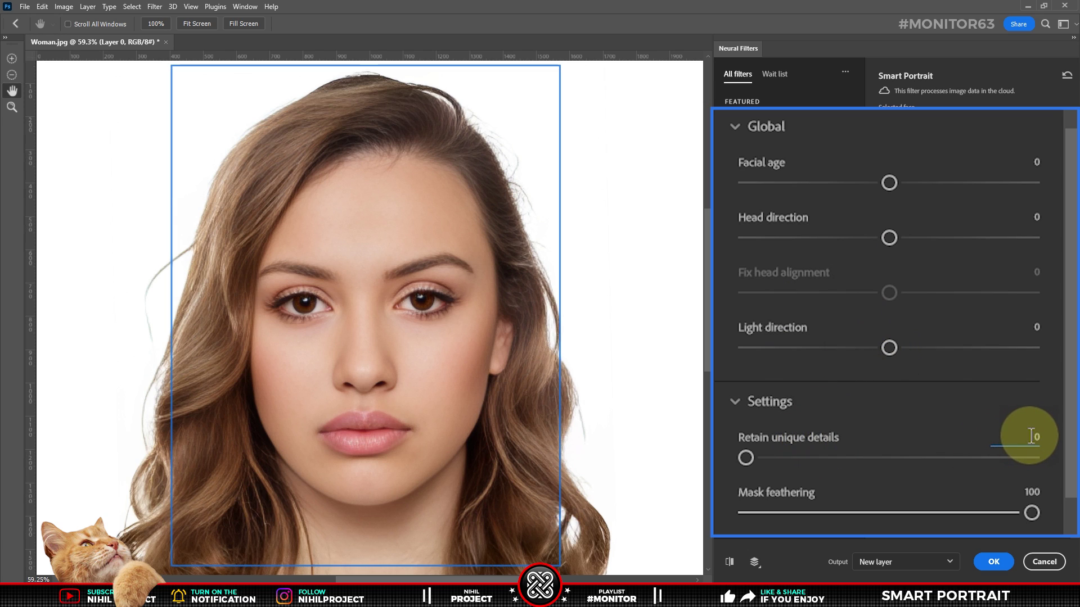
Step: Push Light direction to +50, then swing it across to -50
left_click_drag(890, 347, 991, 349)
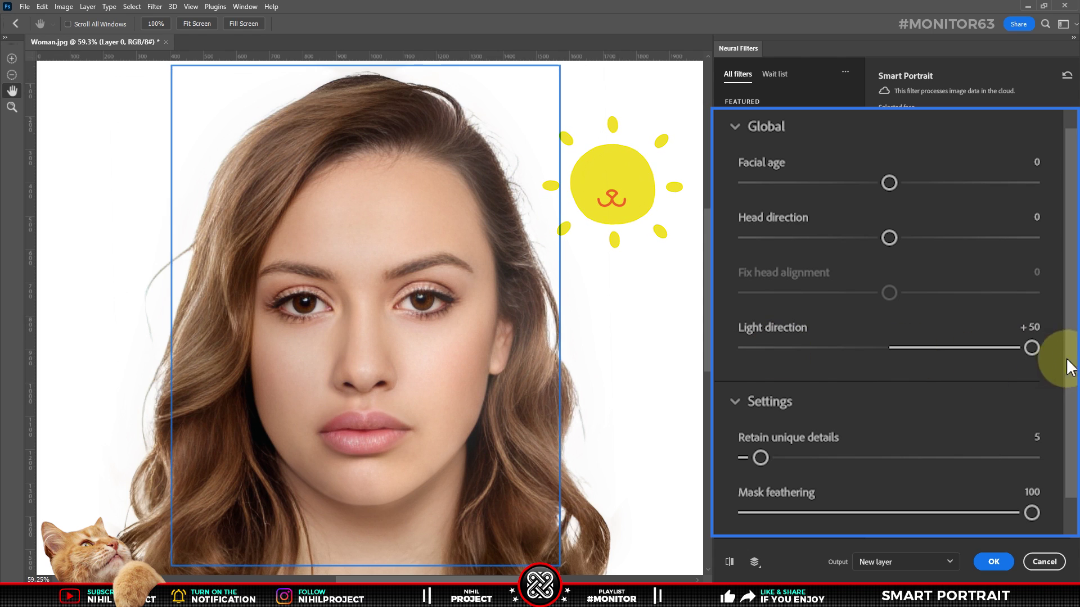
left_click_drag(1032, 348, 725, 346)
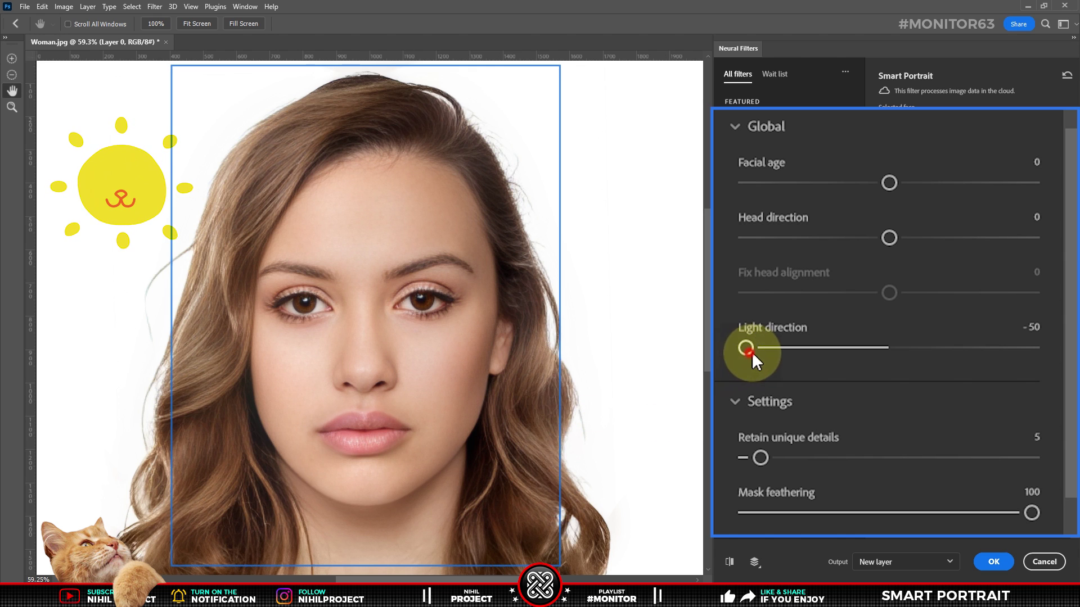
mouse_move(746, 347)
left_mouse_down()
mouse_move(1071, 355)
mouse_move(724, 348)
left_mouse_up()
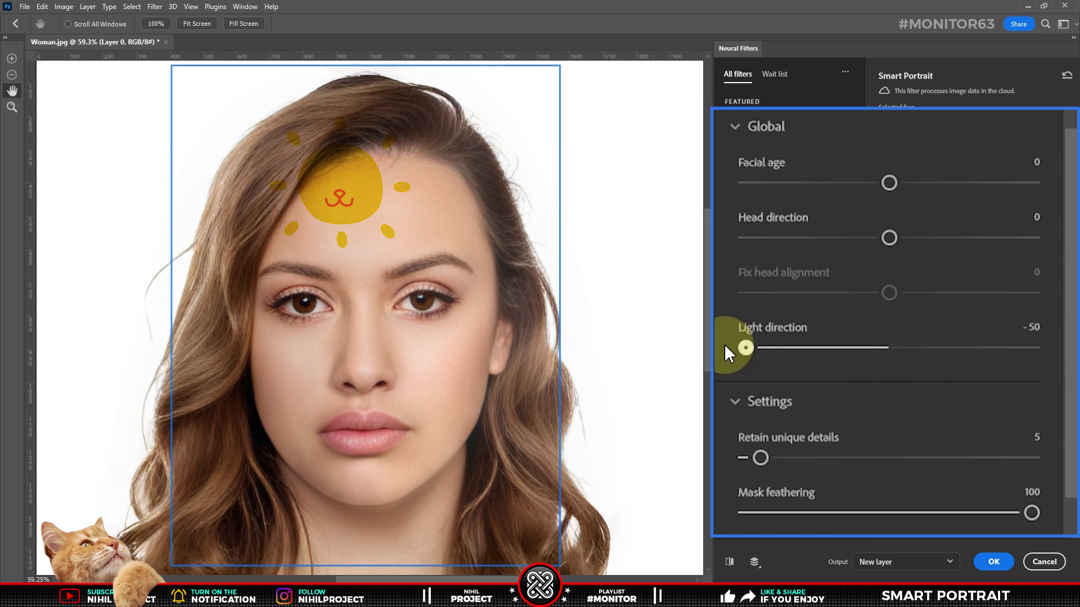